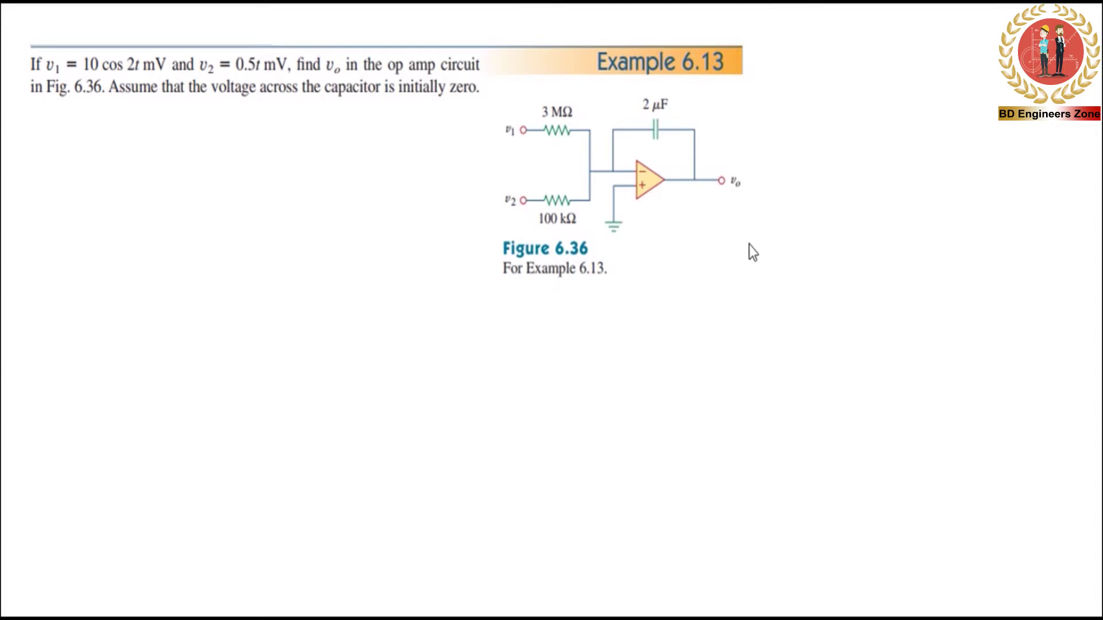
Label v1 as 10cos2t mV and v2 as 0.5t mV, and underline vo
mouse_move(400, 129)
left_mouse_down()
mouse_move(401, 143)
mouse_move(451, 133)
mouse_move(455, 144)
mouse_move(503, 129)
left_mouse_up()
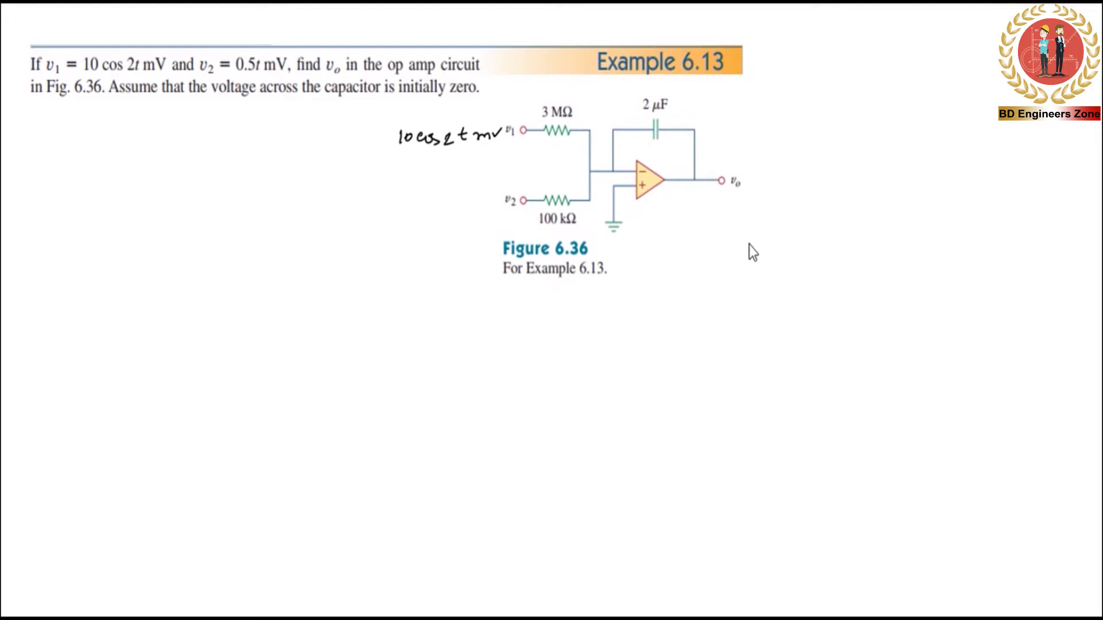
mouse_move(396, 212)
left_mouse_down()
mouse_move(466, 215)
mouse_move(483, 201)
left_mouse_up()
left_click_drag(320, 76, 350, 77)
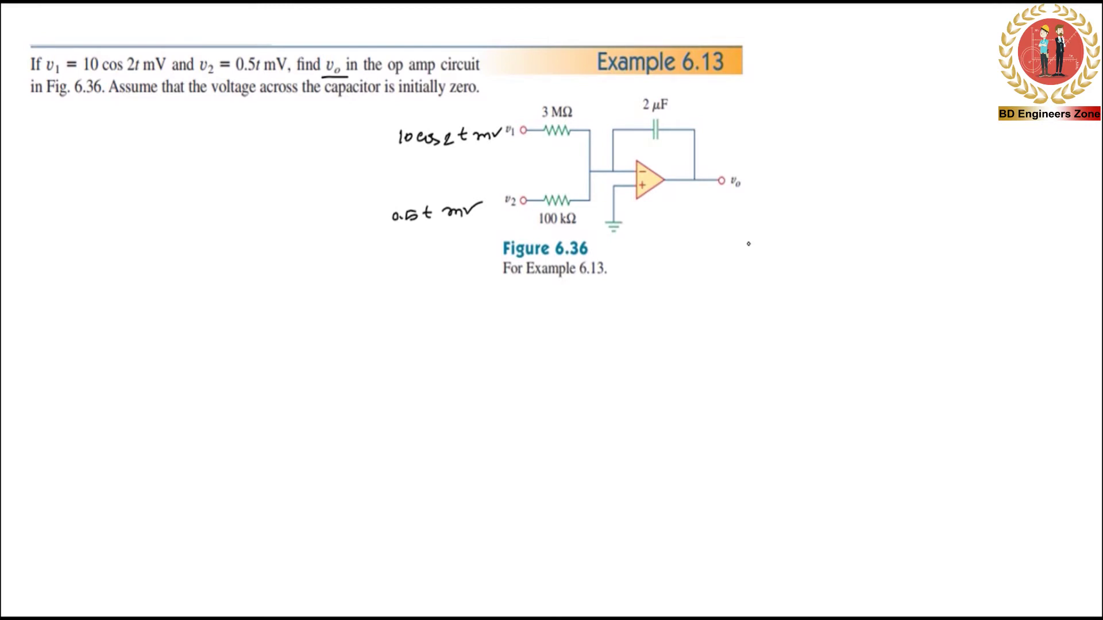
Write vo = −1/(R1C)∫v1dt − 1/(R2C)∫ in red at the left
left_click_drag(21, 171, 28, 170)
left_click_drag(33, 178, 46, 177)
left_click_drag(39, 183, 89, 179)
mouse_move(81, 191)
left_mouse_down()
mouse_move(81, 206)
mouse_move(107, 204)
mouse_move(144, 183)
left_mouse_up()
left_click_drag(146, 187, 163, 192)
mouse_move(166, 174)
left_mouse_down()
mouse_move(168, 192)
mouse_move(174, 181)
mouse_move(240, 186)
left_mouse_up()
mouse_move(228, 166)
left_mouse_down()
mouse_move(218, 211)
mouse_move(250, 211)
mouse_move(291, 182)
mouse_move(303, 201)
mouse_move(331, 200)
left_mouse_up()
Finish the formula with v2dt and begin the next line with = −1
left_click_drag(322, 190, 337, 188)
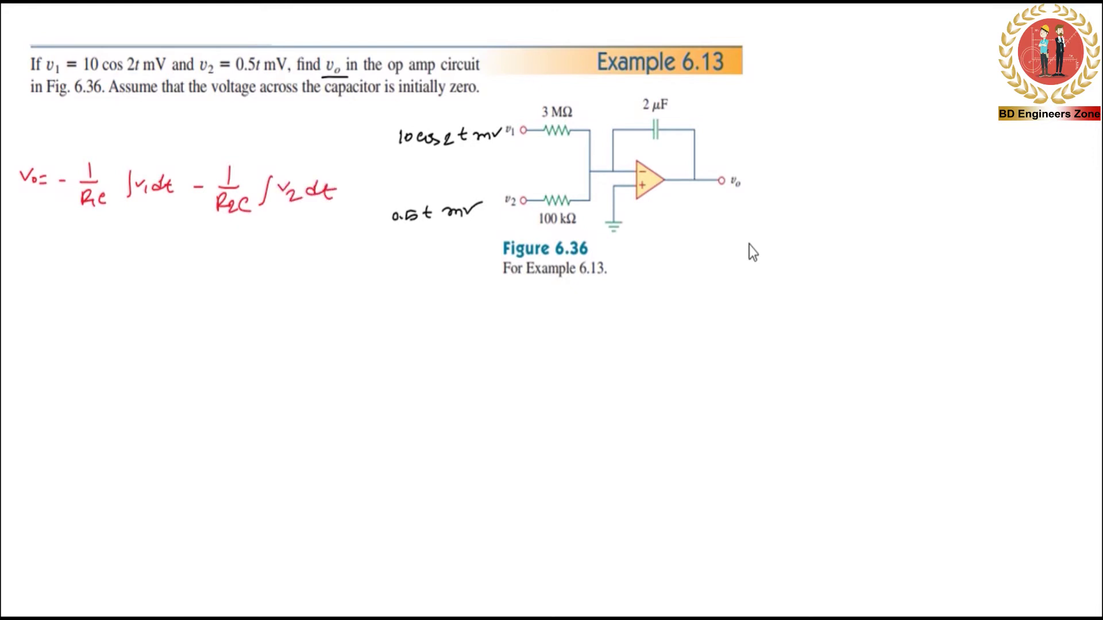
left_click_drag(36, 273, 46, 272)
mouse_move(35, 281)
left_mouse_down()
mouse_move(114, 280)
mouse_move(94, 271)
left_mouse_up()
Write the denominator 3×10⁶ × 2×10⁻⁶ under the −1
mouse_move(76, 291)
left_mouse_down()
mouse_move(80, 305)
mouse_move(96, 303)
left_mouse_up()
left_click_drag(101, 294, 109, 292)
mouse_move(116, 285)
left_mouse_down()
mouse_move(145, 281)
mouse_move(135, 297)
left_mouse_up()
mouse_move(134, 292)
left_mouse_down()
mouse_move(126, 304)
mouse_move(155, 303)
left_mouse_up()
mouse_move(156, 294)
left_mouse_down()
mouse_move(149, 304)
mouse_move(162, 304)
left_mouse_up()
left_click_drag(167, 293, 177, 289)
mouse_move(184, 283)
left_mouse_down()
mouse_move(181, 294)
mouse_move(171, 282)
left_mouse_up()
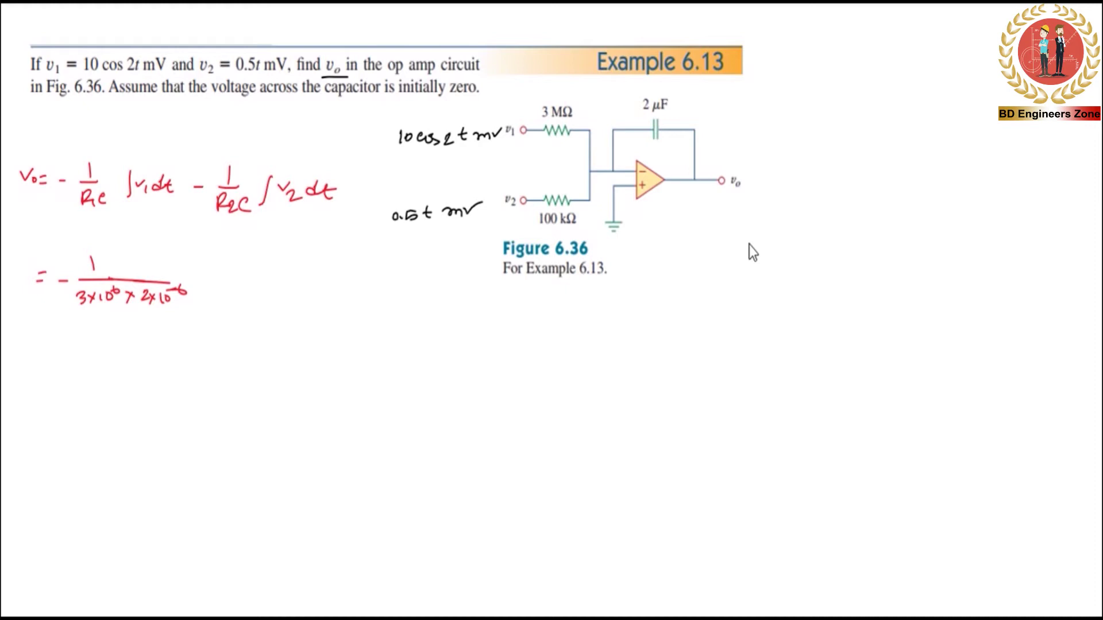
Complete the first substituted term with ∫10cos2t mV
mouse_move(218, 258)
left_mouse_down()
mouse_move(209, 301)
mouse_move(242, 274)
left_mouse_up()
mouse_move(257, 272)
left_mouse_down()
mouse_move(254, 284)
mouse_move(262, 279)
left_mouse_up()
mouse_move(273, 275)
left_mouse_down()
mouse_move(269, 285)
mouse_move(298, 288)
left_mouse_up()
left_click(280, 281)
left_click_drag(298, 276, 302, 283)
left_click_drag(313, 281, 365, 276)
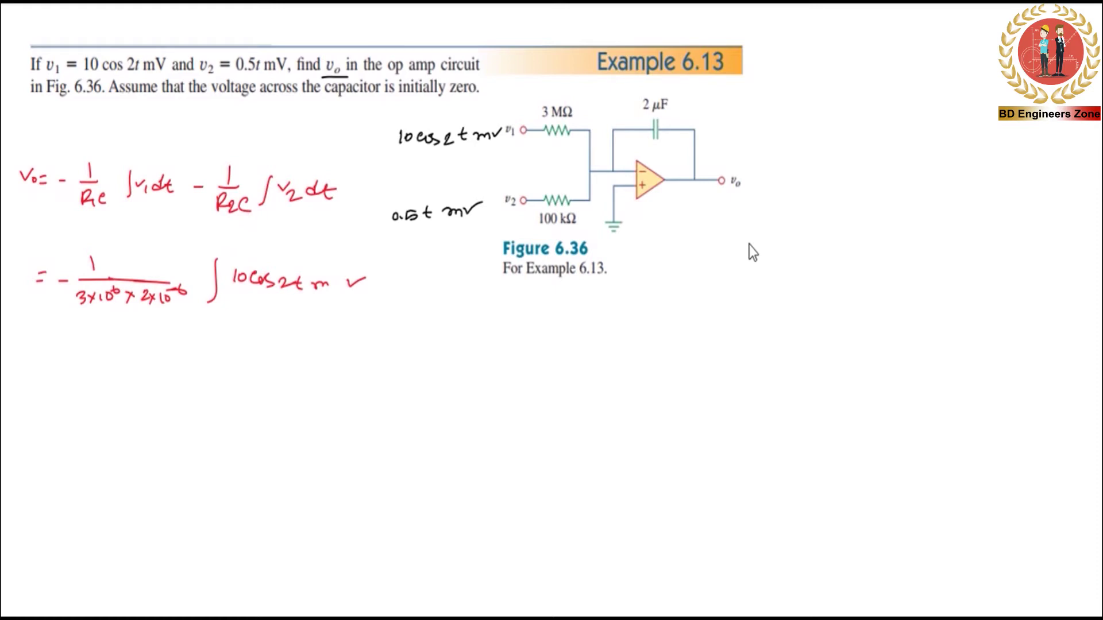
Start the second term as −1/(100×10³ × 2×10⁻⁶) below
mouse_move(179, 361)
left_mouse_down()
mouse_move(269, 362)
mouse_move(236, 356)
mouse_move(220, 394)
mouse_move(227, 387)
left_mouse_up()
left_click_drag(236, 385, 249, 394)
mouse_move(250, 384)
left_mouse_down()
mouse_move(241, 394)
mouse_move(255, 392)
left_mouse_up()
left_click_drag(263, 384, 323, 364)
mouse_move(287, 377)
left_mouse_down()
mouse_move(301, 385)
mouse_move(289, 387)
mouse_move(319, 393)
left_mouse_up()
left_click_drag(319, 382, 312, 393)
mouse_move(324, 382)
left_mouse_down()
mouse_move(325, 392)
mouse_move(335, 384)
left_mouse_up()
mouse_move(334, 379)
left_mouse_down()
mouse_move(346, 383)
mouse_move(334, 364)
mouse_move(356, 365)
mouse_move(372, 395)
left_mouse_up()
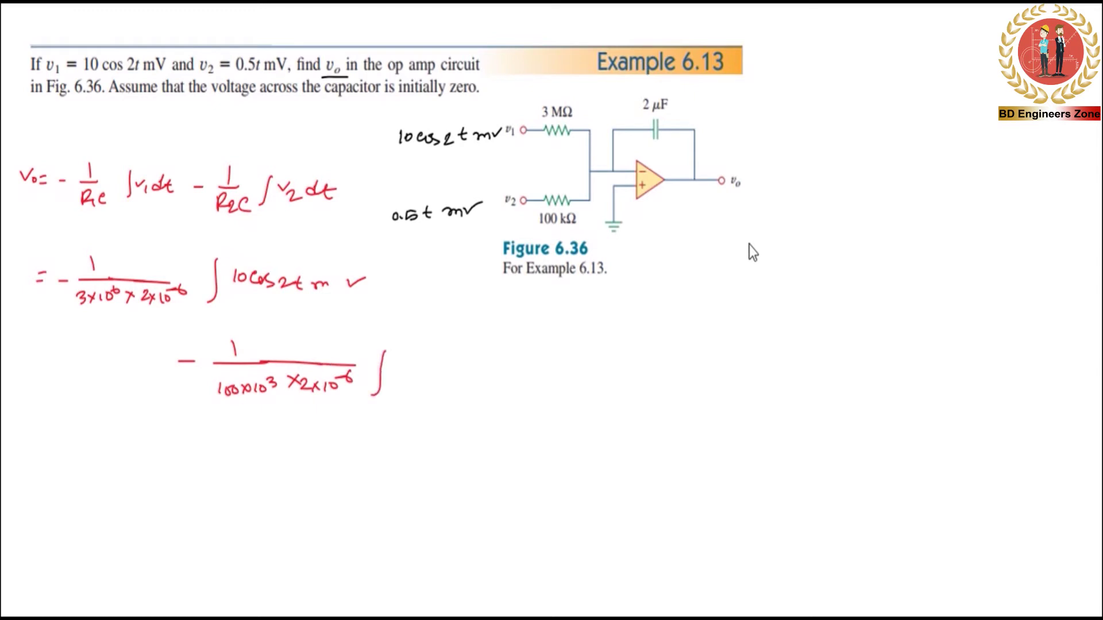
Follow the second coefficient with ∫0.5t mV
left_click_drag(399, 365, 399, 366)
left_click_drag(405, 374, 415, 365)
mouse_move(415, 366)
left_mouse_down()
mouse_move(413, 378)
mouse_move(442, 371)
left_mouse_up()
left_click_drag(451, 379, 474, 379)
left_click_drag(476, 368, 509, 362)
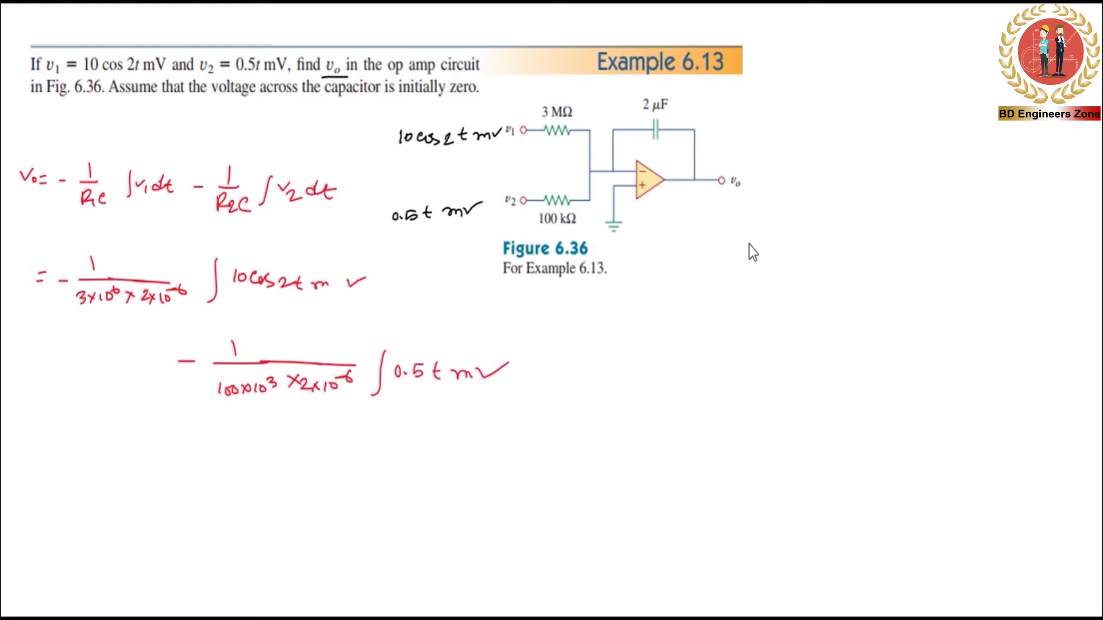
Begin the simplified line with = −1/6
left_click_drag(35, 459, 49, 459)
left_click_drag(36, 466, 48, 466)
left_click_drag(67, 463, 115, 459)
mouse_move(97, 450)
left_mouse_down()
mouse_move(106, 484)
mouse_move(99, 479)
left_mouse_up()
Write ×10 [sin2t] evaluated from 0 to t after −1/6
left_click_drag(119, 456, 127, 465)
mouse_move(127, 456)
left_mouse_down()
mouse_move(118, 465)
mouse_move(135, 466)
left_mouse_up()
left_click_drag(146, 455, 239, 468)
mouse_move(231, 459)
left_mouse_down()
mouse_move(261, 474)
mouse_move(243, 479)
left_mouse_up()
mouse_move(171, 480)
left_mouse_down()
mouse_move(181, 449)
mouse_move(178, 481)
left_mouse_up()
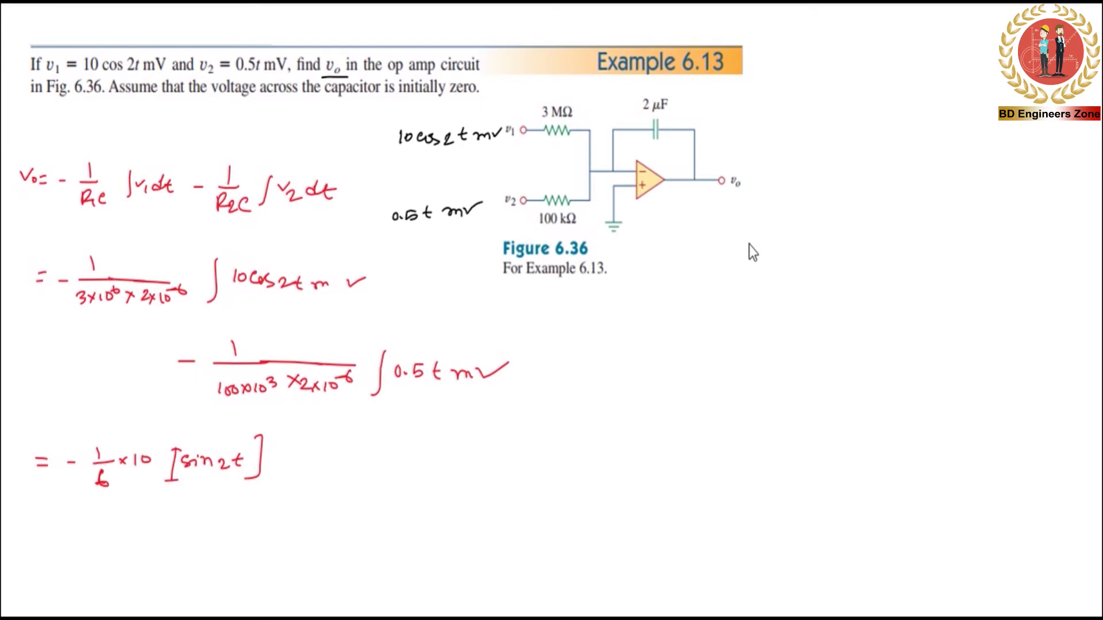
left_click_drag(277, 426, 277, 465)
Add 0-to-t limits to both integrals and a minus sign before the second result term
left_click_drag(218, 299, 217, 301)
left_click_drag(225, 253, 229, 256)
left_click_drag(383, 396, 383, 398)
mouse_move(400, 342)
left_mouse_down()
mouse_move(398, 356)
mouse_move(405, 349)
left_mouse_up()
left_click_drag(325, 452, 343, 451)
In the fx-991ES PLUS Emulator, clear and enter 100×10³ as the first factor
key("alt+Tab")
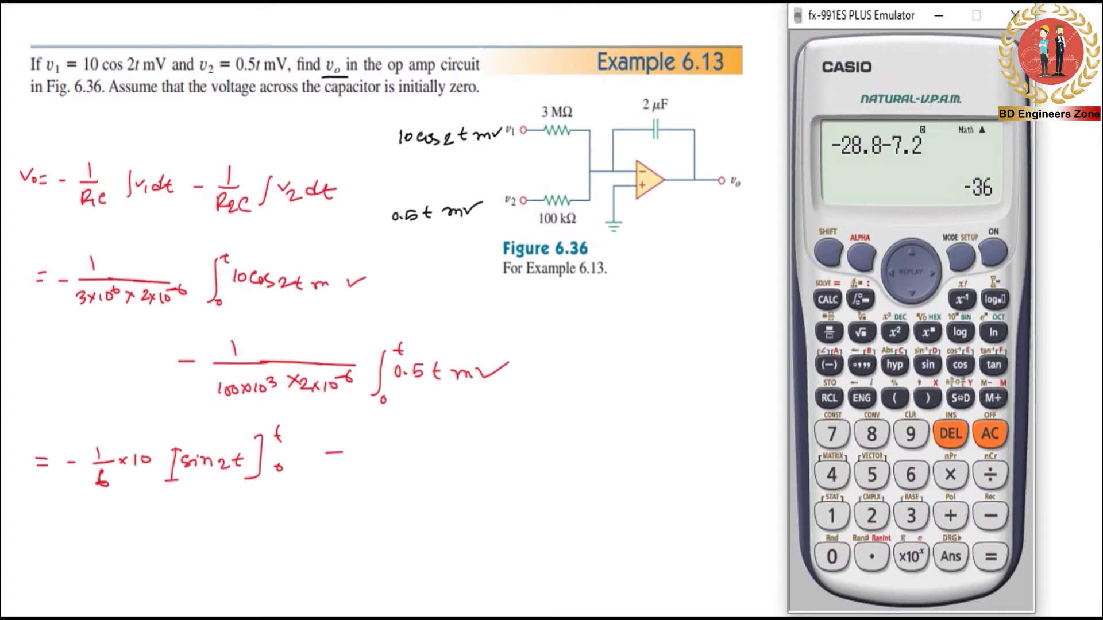
left_click(991, 444)
left_click(836, 520)
left_click(827, 557)
left_click(827, 557)
left_click(906, 562)
left_click(912, 519)
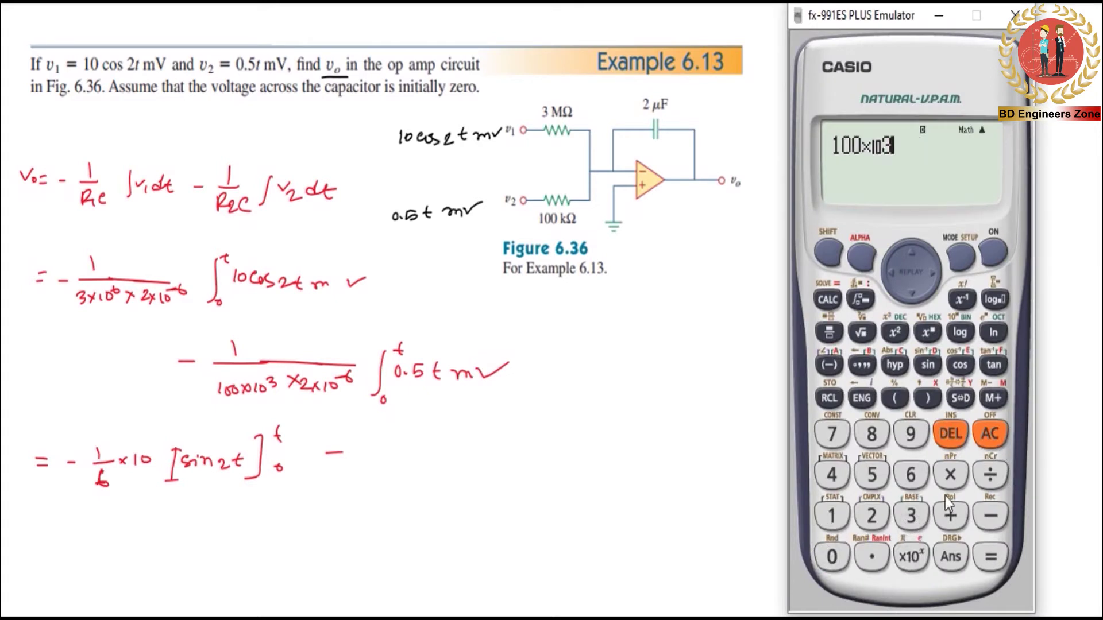
left_click(951, 474)
Multiply by 2×10⁻⁶, evaluate to 0.2 as a decimal, then close the calculator
left_click(869, 518)
left_click(951, 474)
left_click(909, 555)
left_click(982, 518)
left_click(909, 474)
left_click(990, 555)
left_click(959, 398)
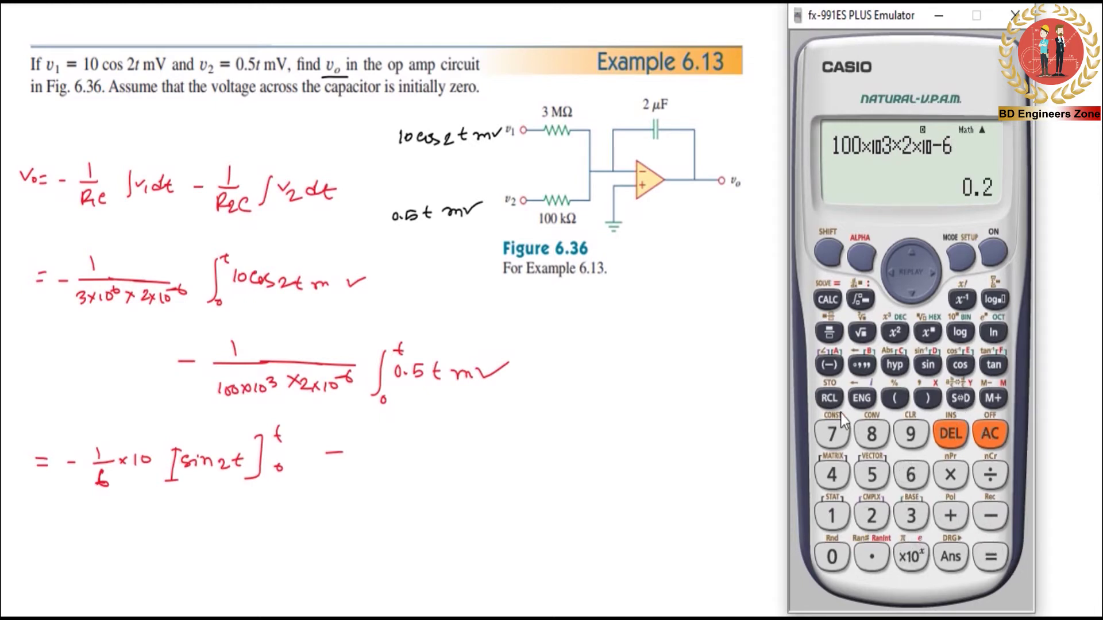
left_click(787, 414)
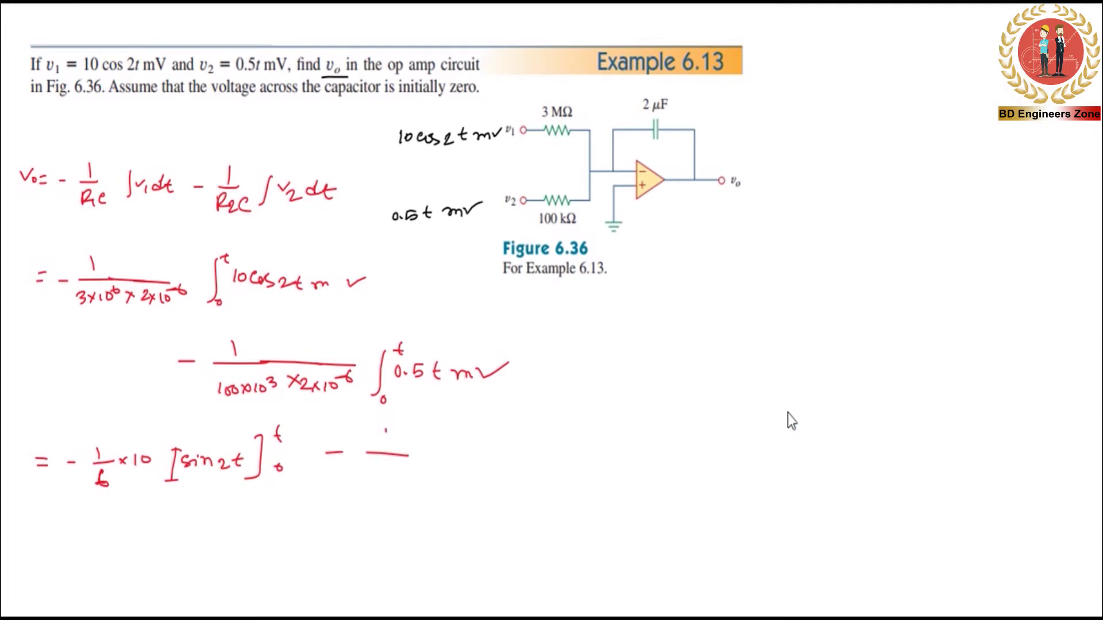